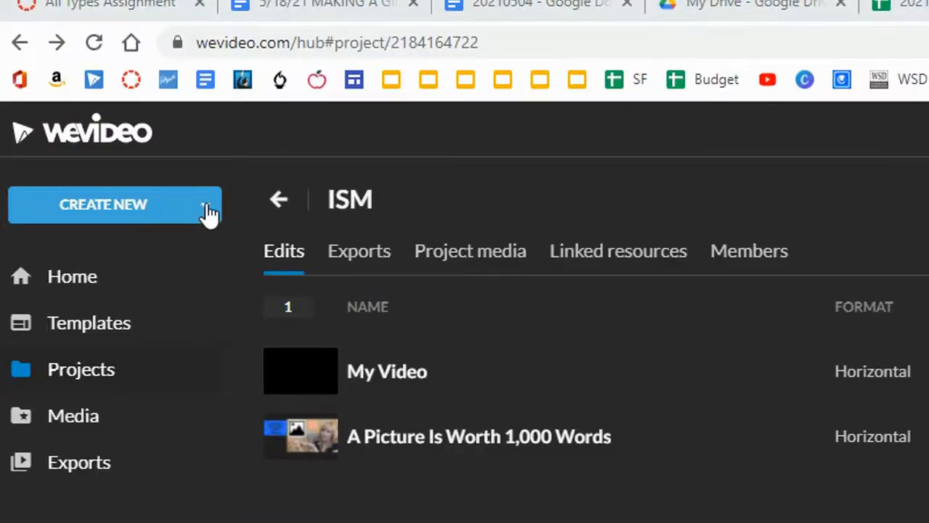
Step: Create a new GIF project in the Horizontal 16:9 format
{"action": "left_click", "coordinate": [208, 212]}
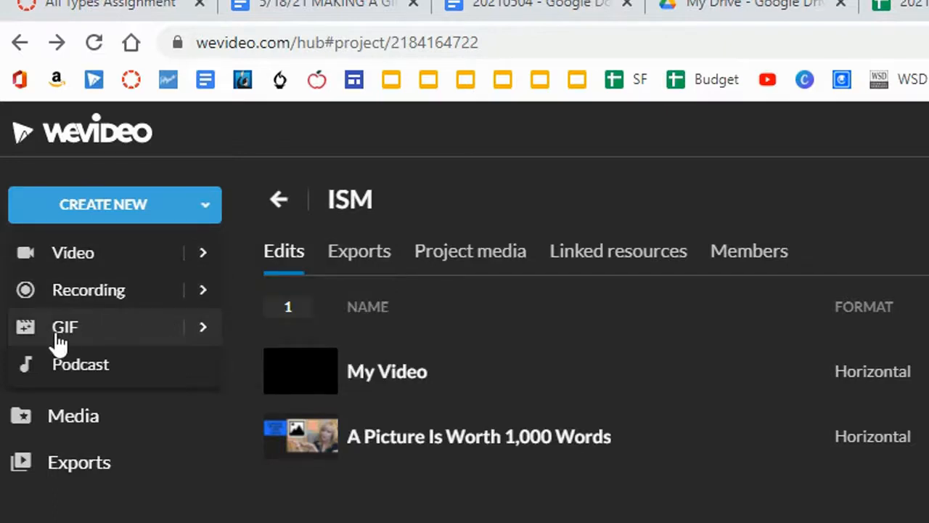
{"action": "mouse_move", "coordinate": [191, 338]}
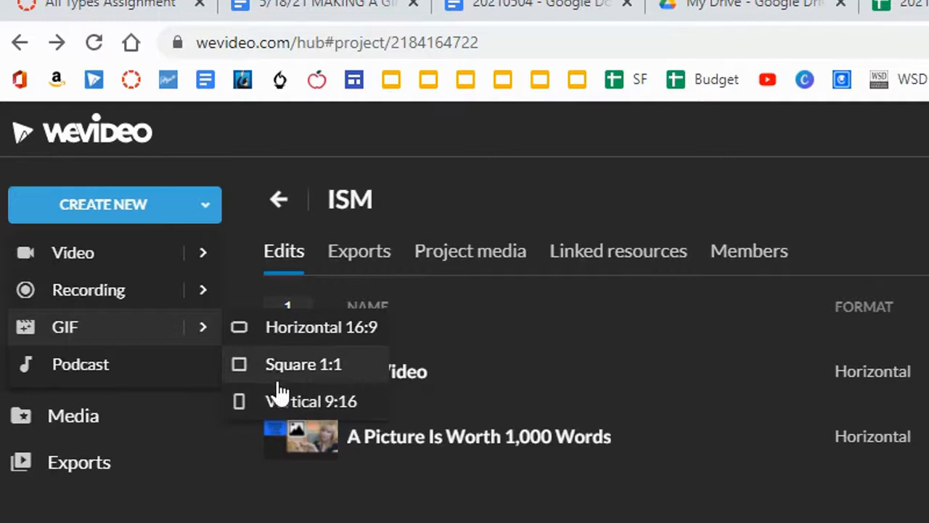
{"action": "left_click", "coordinate": [284, 334]}
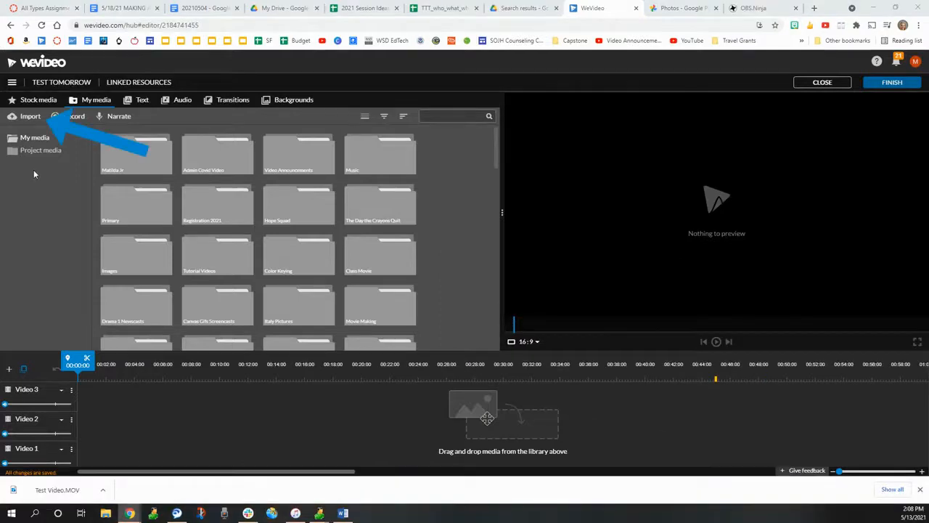
Step: Import the Test Video file from the computer's Videos folder into the media library
{"action": "left_click", "coordinate": [31, 117]}
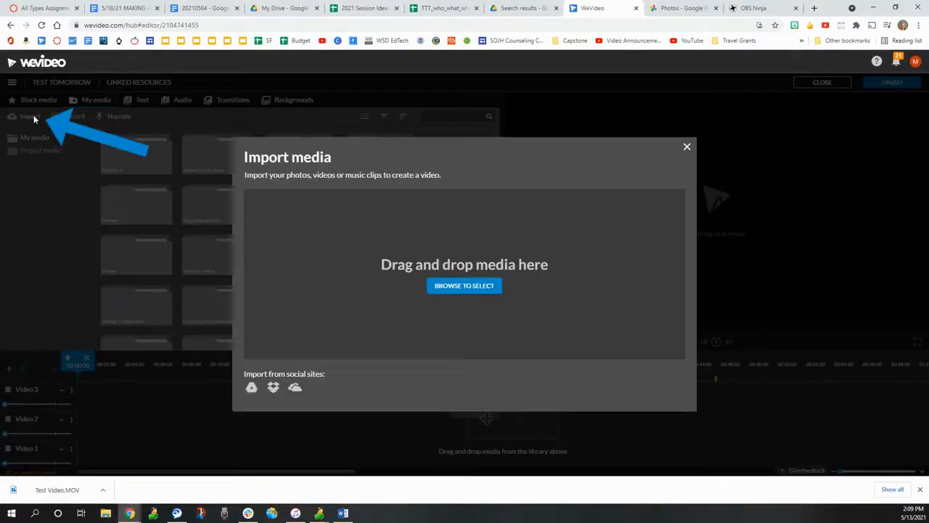
{"action": "left_click", "coordinate": [475, 288]}
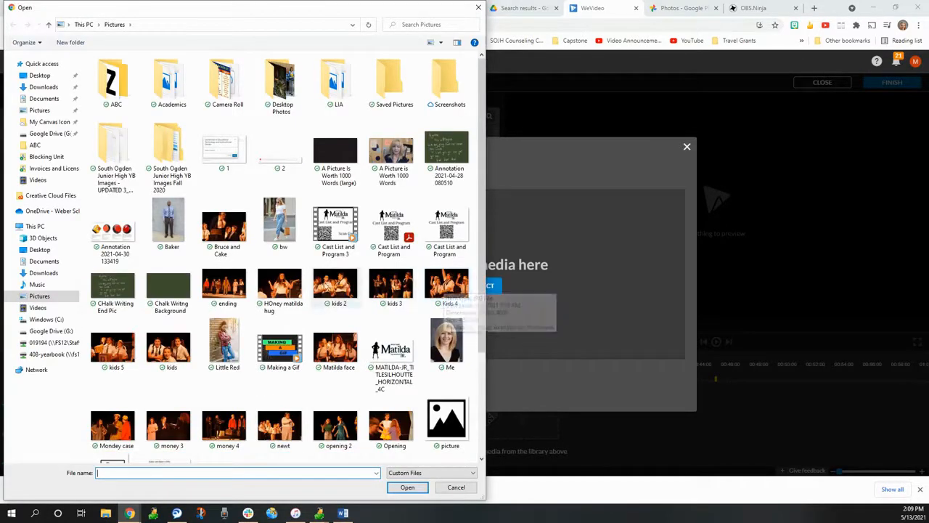
{"action": "left_click", "coordinate": [38, 308]}
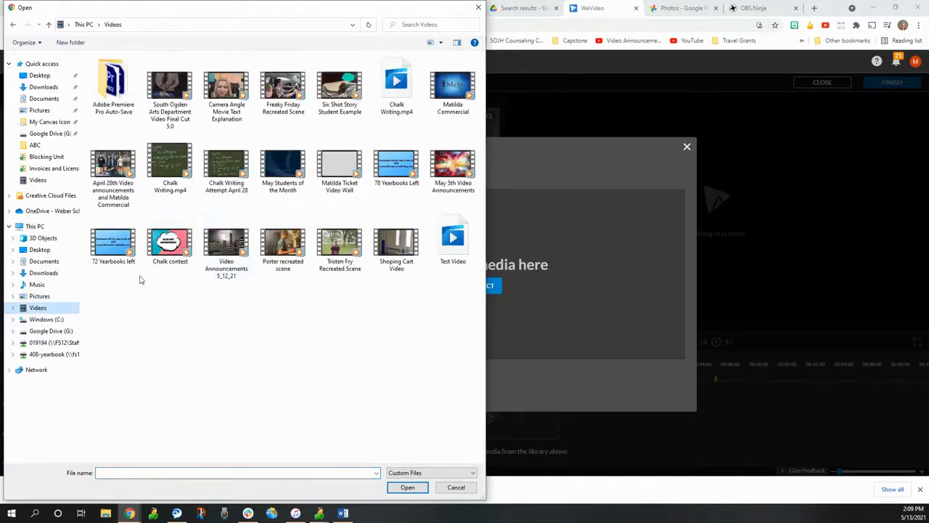
{"action": "left_click", "coordinate": [456, 249]}
{"action": "left_click", "coordinate": [409, 488]}
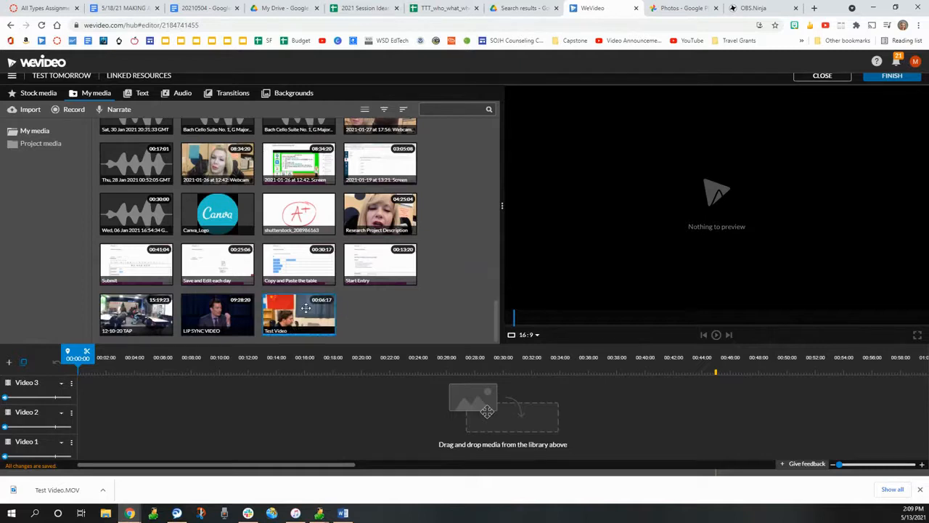
Step: Place the Test Video clip at the start of the Video 1 track and the Eye Opening title above it on Video 2
{"action": "left_click_drag", "start_coordinate": [306, 308], "coordinate": [85, 443]}
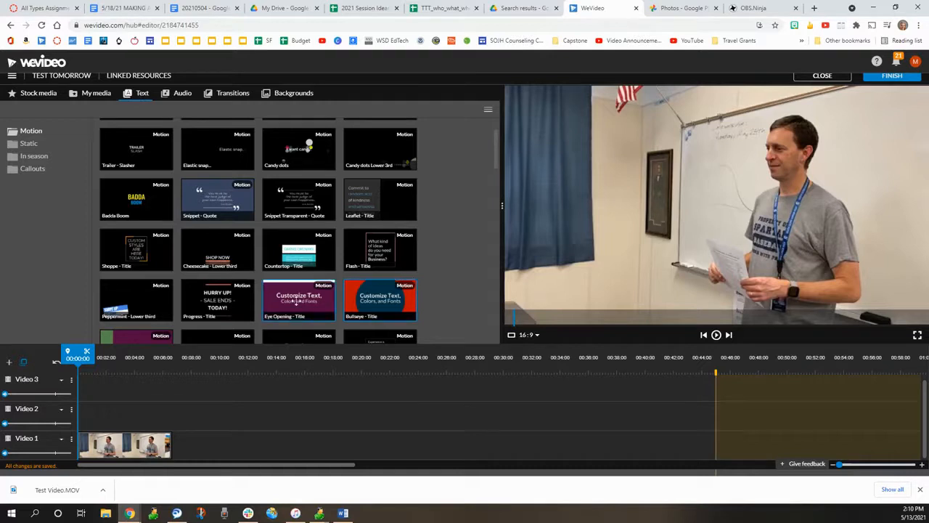
{"action": "left_click_drag", "start_coordinate": [299, 300], "coordinate": [86, 420]}
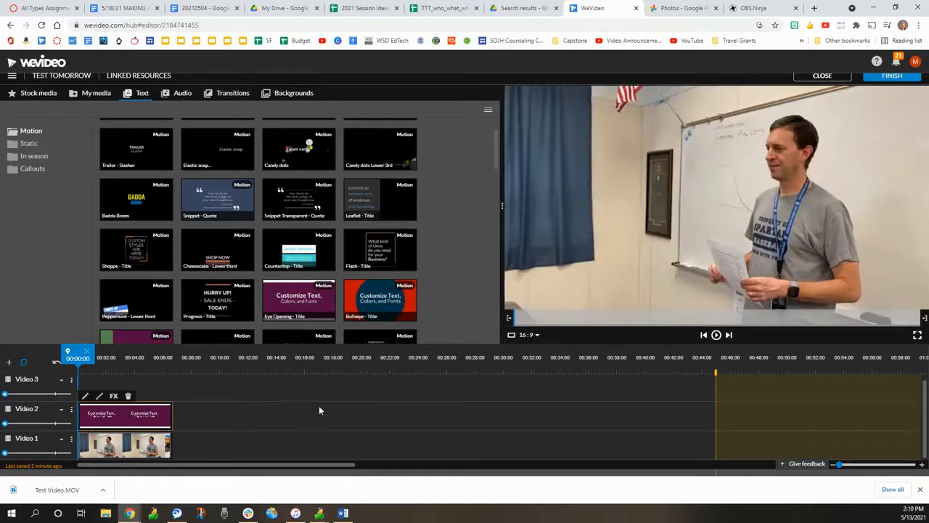
Step: Move the video clip so it starts right after the Eye Opening title, and open the title for editing
{"action": "left_click_drag", "start_coordinate": [104, 454], "coordinate": [193, 460]}
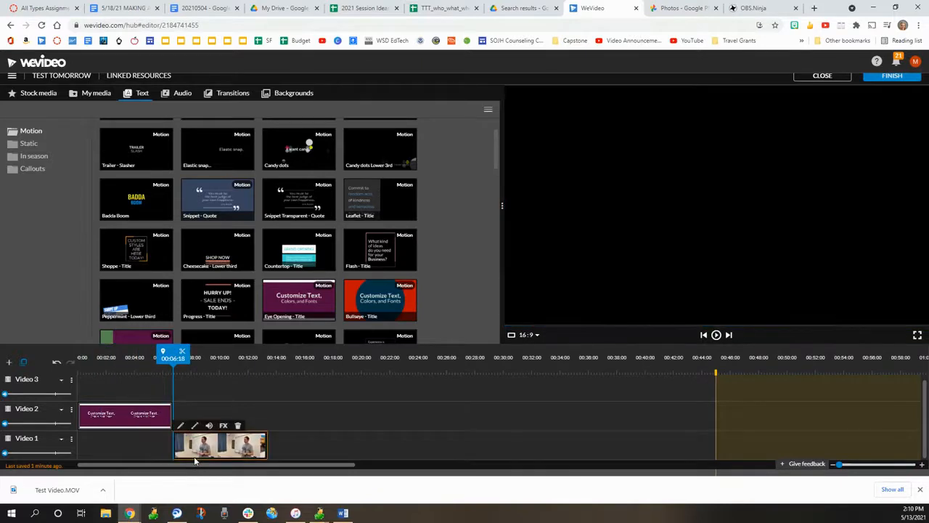
{"action": "left_click", "coordinate": [106, 419]}
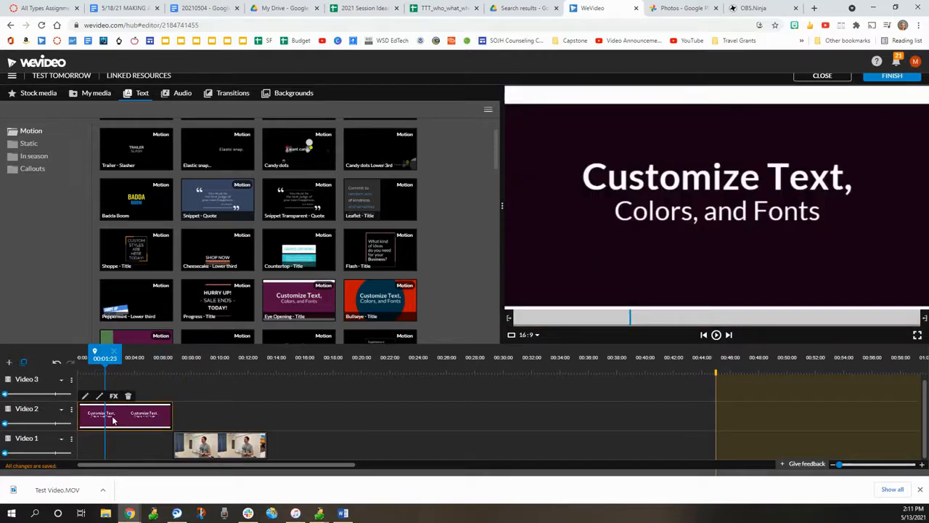
{"action": "left_click", "coordinate": [85, 396]}
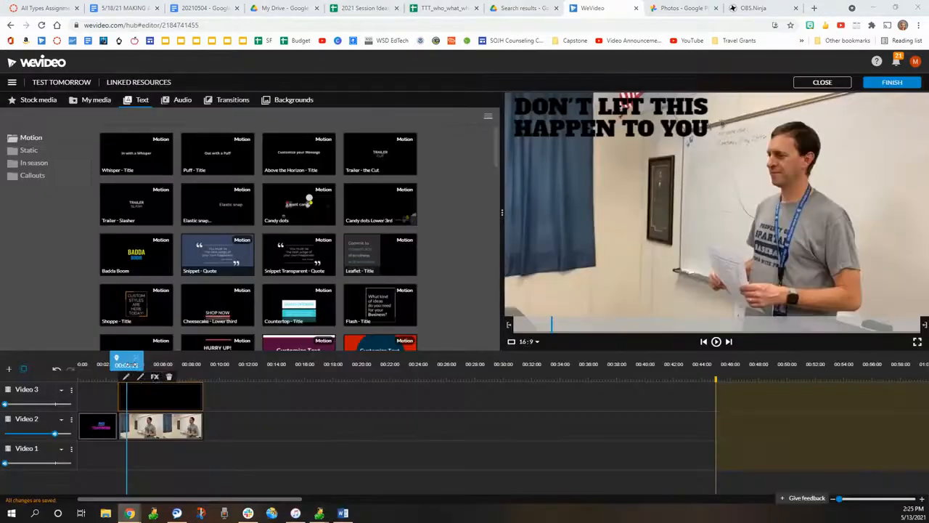
Step: Change the color of the "DON'T LET THIS HAPPEN TO YOU" title over the video clip to blue
{"action": "left_click_drag", "start_coordinate": [131, 358], "coordinate": [88, 358]}
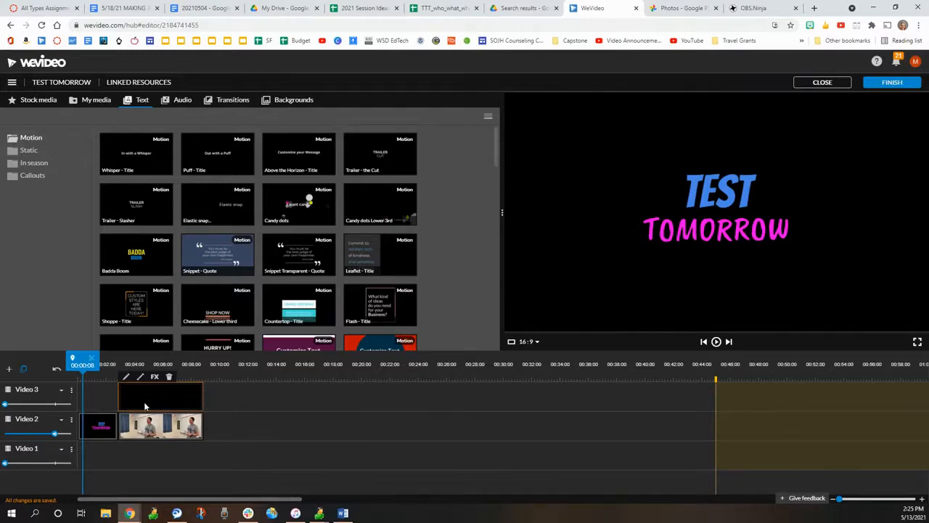
{"action": "left_click_drag", "start_coordinate": [82, 364], "coordinate": [152, 364]}
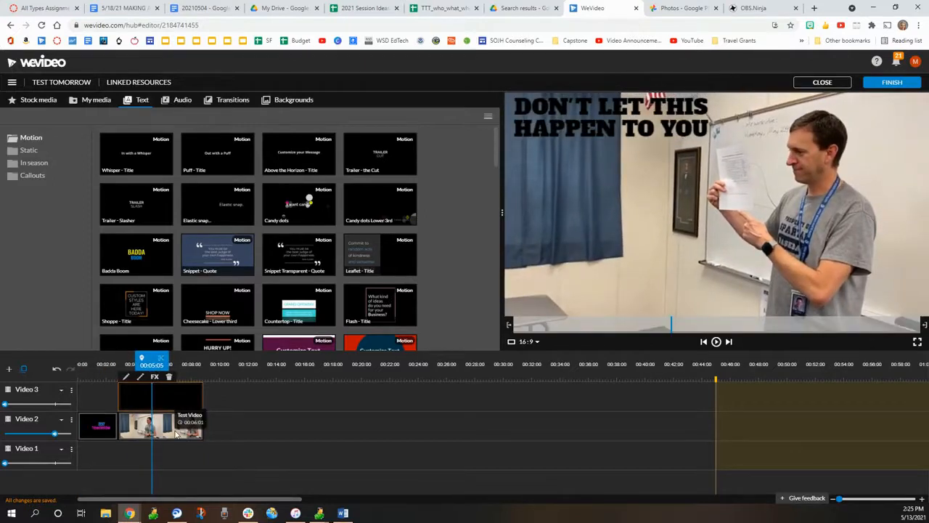
{"action": "left_click", "coordinate": [125, 376]}
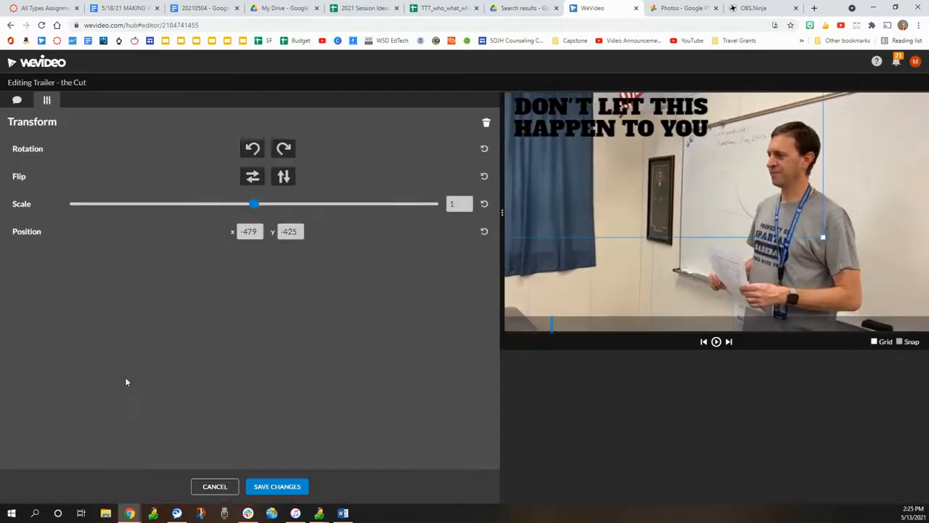
{"action": "left_click", "coordinate": [20, 100]}
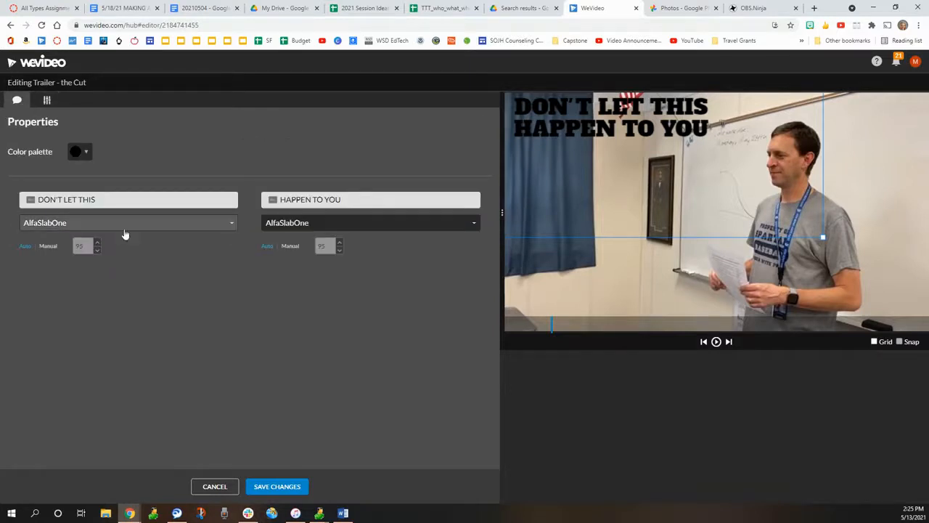
{"action": "left_click", "coordinate": [85, 153]}
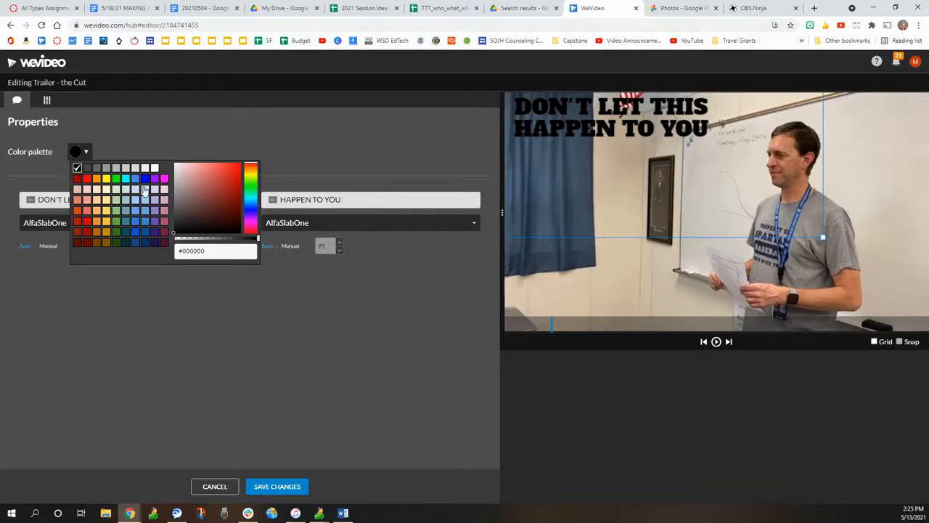
{"action": "left_click", "coordinate": [145, 179]}
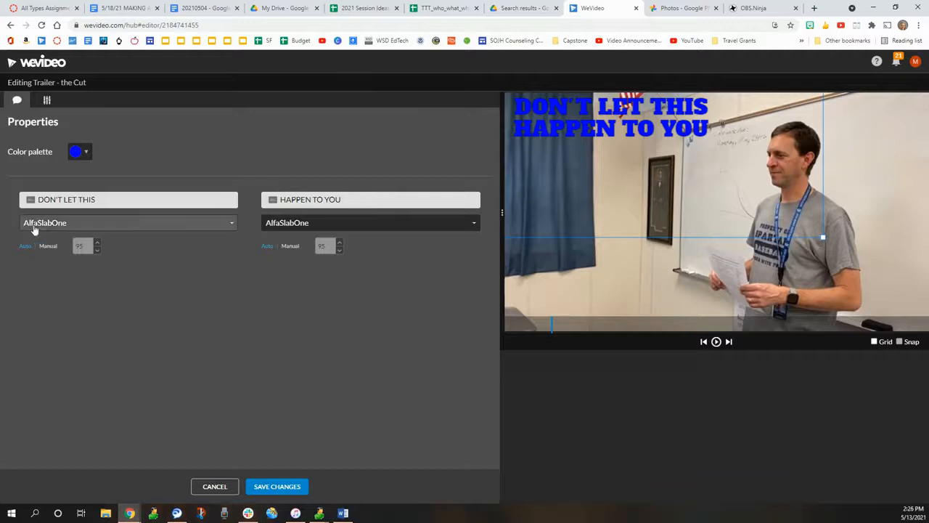
{"action": "left_click", "coordinate": [226, 228]}
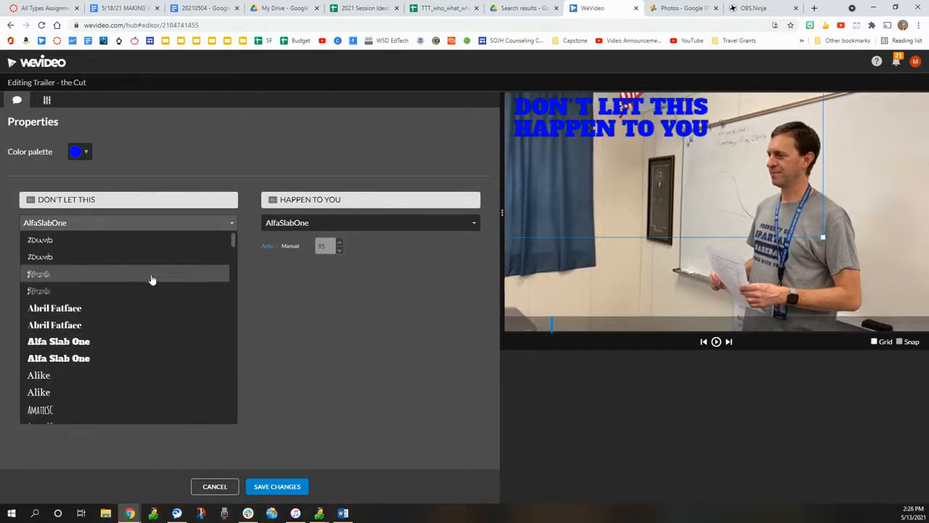
{"action": "left_click", "coordinate": [414, 315]}
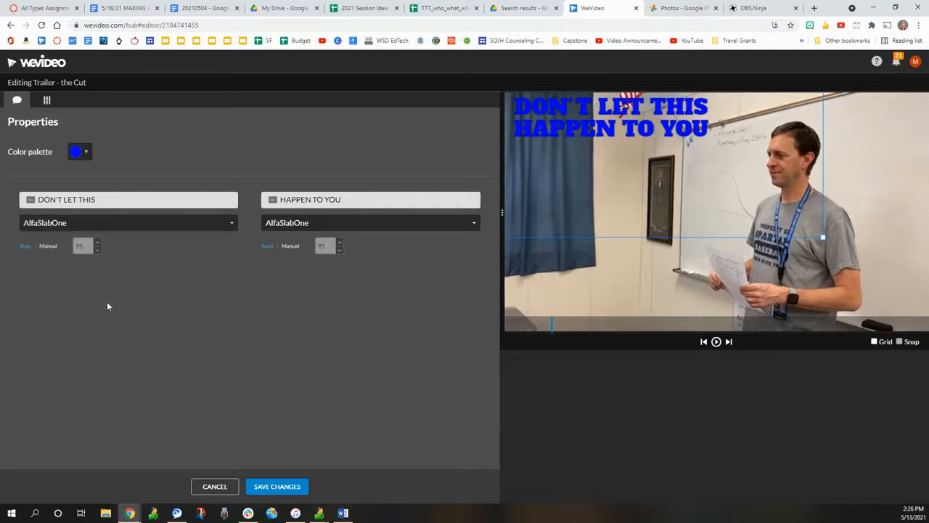
Step: Set the "DON'T LET THIS" line to a manual font size of 150 and move the text fully into the frame
{"action": "left_click", "coordinate": [48, 247]}
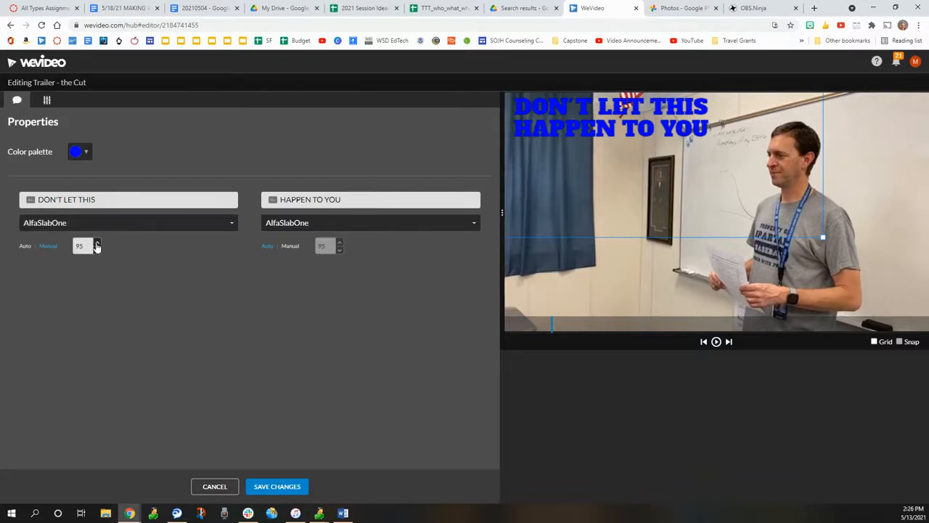
{"action": "left_click_drag", "start_coordinate": [86, 241], "coordinate": [67, 249]}
{"action": "type", "text": "150"}
{"action": "key", "text": "Return"}
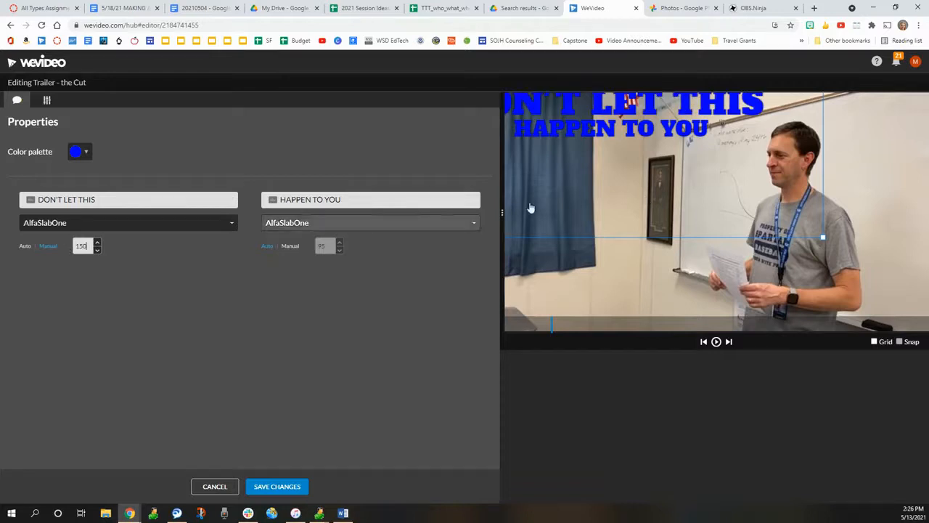
{"action": "left_click_drag", "start_coordinate": [621, 168], "coordinate": [678, 181]}
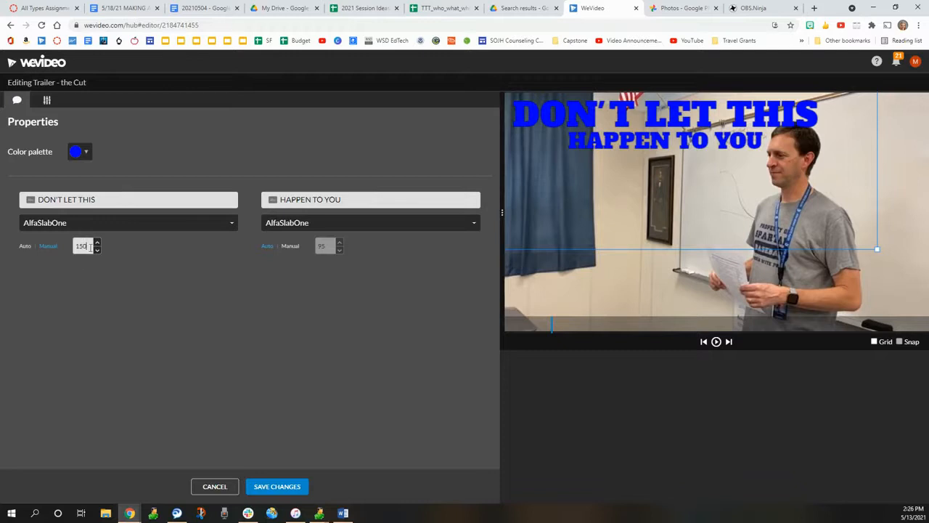
Step: Set the manual font size of both title lines, "DON'T LET THIS" and "HAPPEN TO YOU", to 120
{"action": "double_click", "coordinate": [90, 247]}
{"action": "type", "text": "120"}
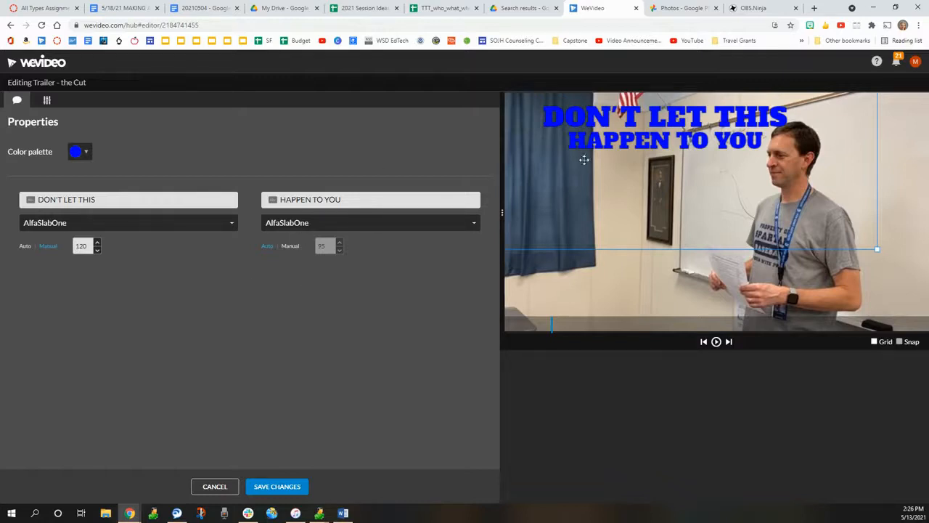
{"action": "left_click", "coordinate": [291, 247]}
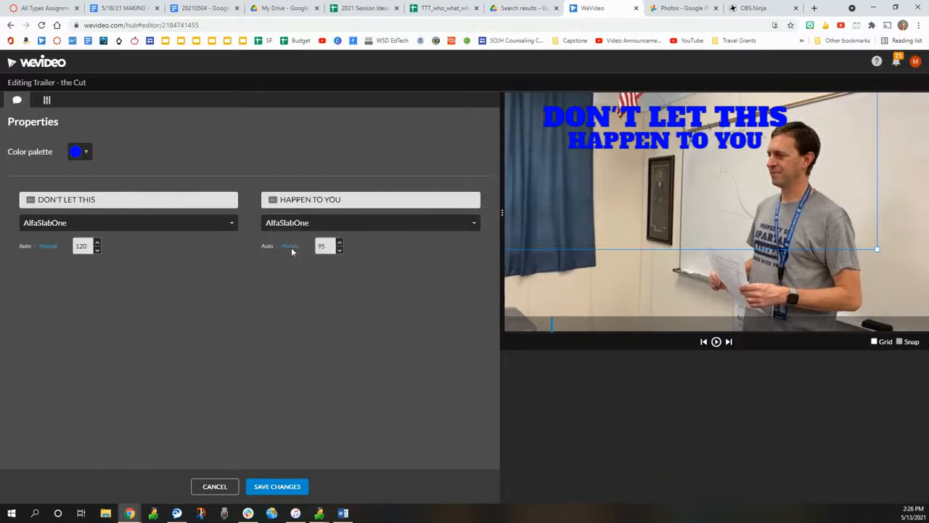
{"action": "double_click", "coordinate": [321, 246]}
{"action": "type", "text": "120"}
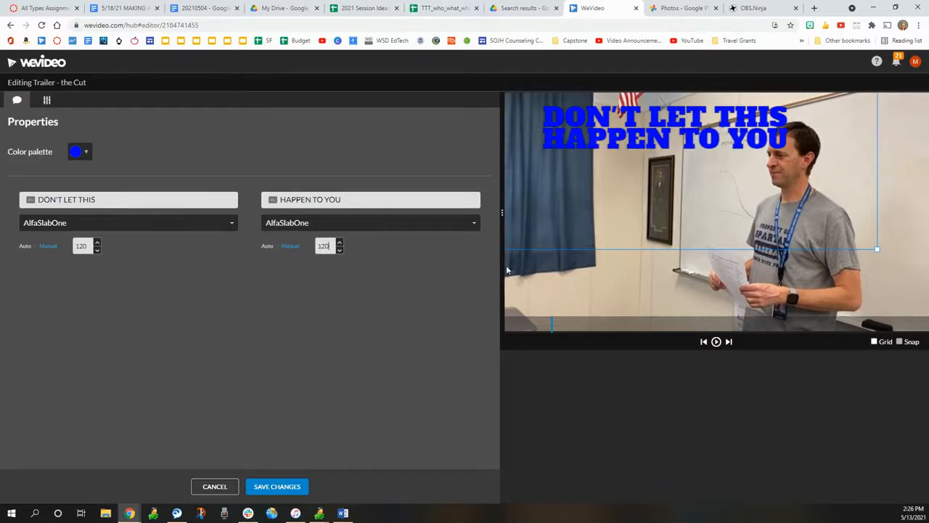
Step: Reposition the title text in the upper-left corner of the video frame and save the title changes
{"action": "left_click_drag", "start_coordinate": [679, 138], "coordinate": [651, 129]}
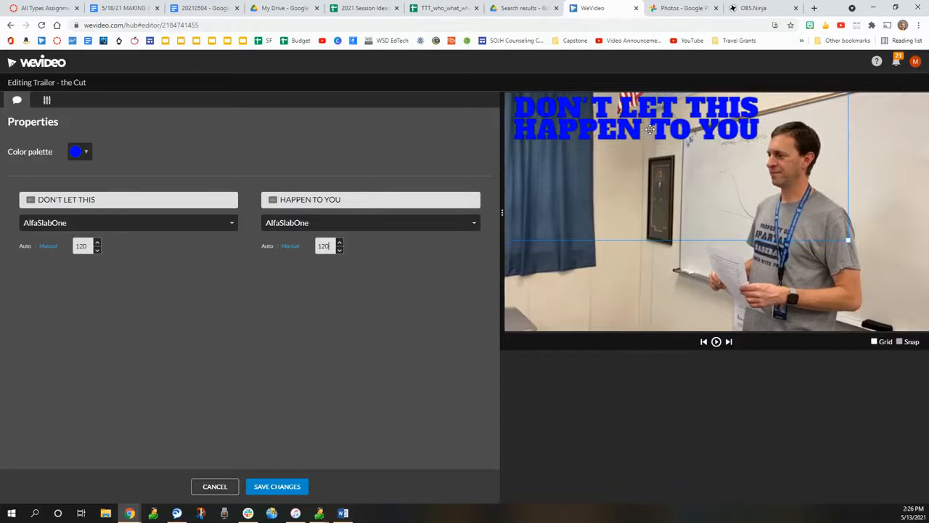
{"action": "left_click", "coordinate": [263, 487]}
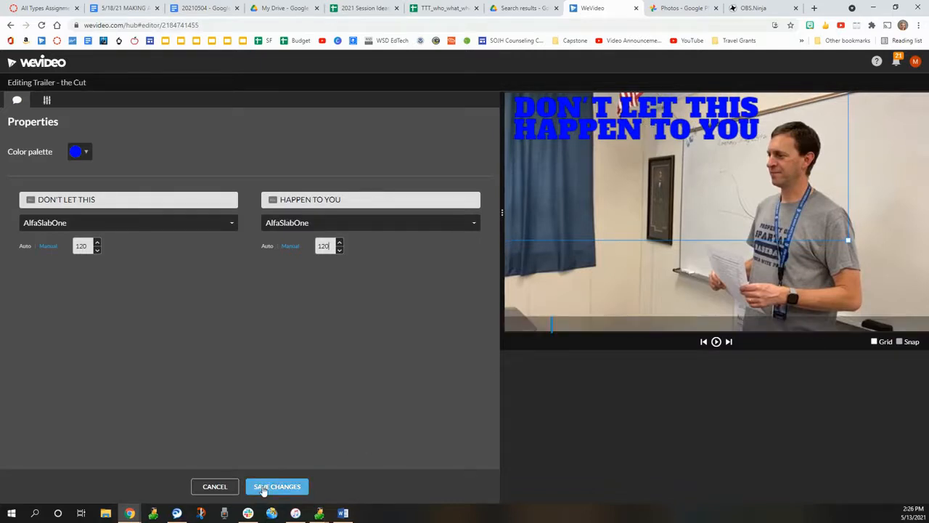
Step: Play the edited GIF project from the beginning to review it
{"action": "left_click_drag", "start_coordinate": [126, 365], "coordinate": [2, 370]}
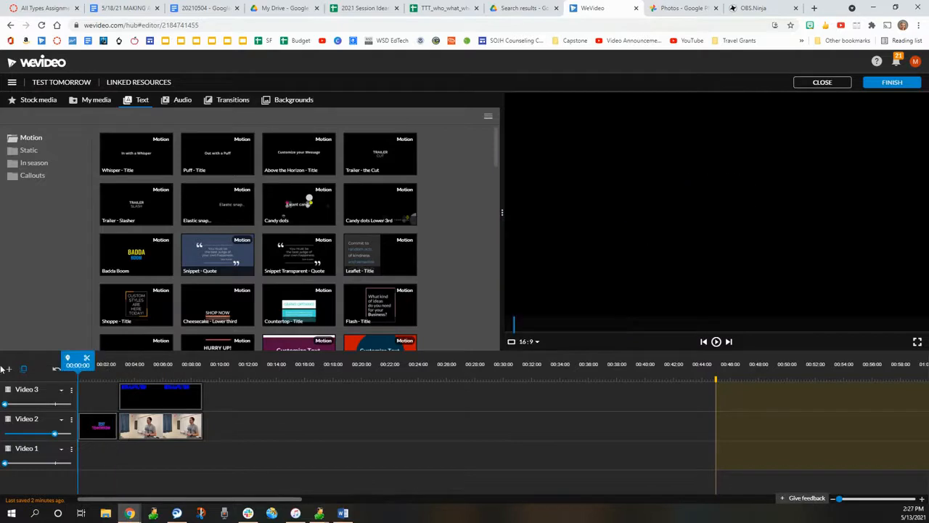
{"action": "left_click", "coordinate": [716, 342]}
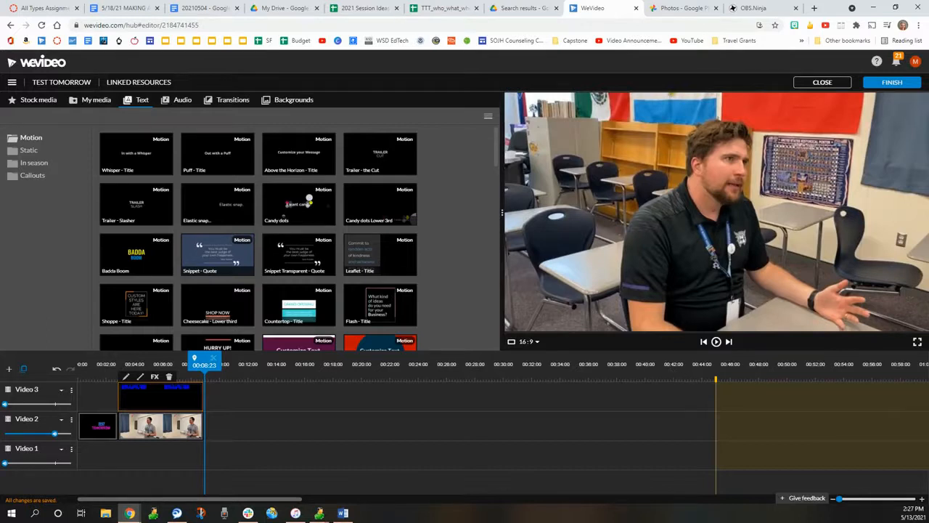
Step: Finish the project and export it as a Small 640x360 GIF, with Google Drive as an additional destination
{"action": "left_click", "coordinate": [893, 82]}
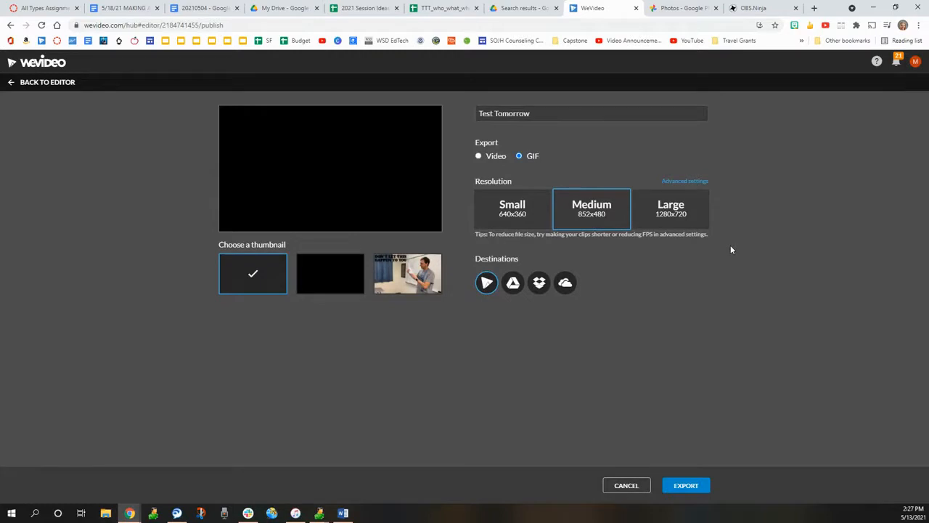
{"action": "left_click", "coordinate": [521, 221]}
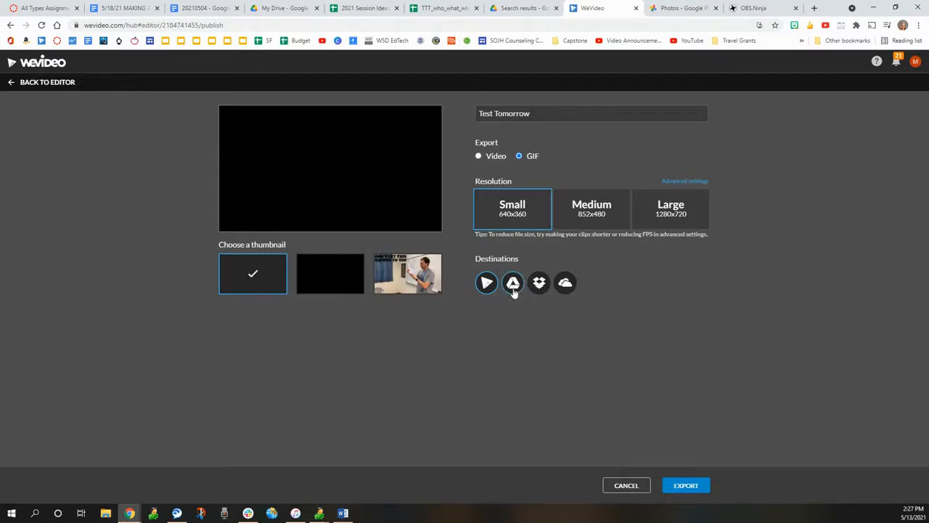
{"action": "left_click", "coordinate": [697, 494]}
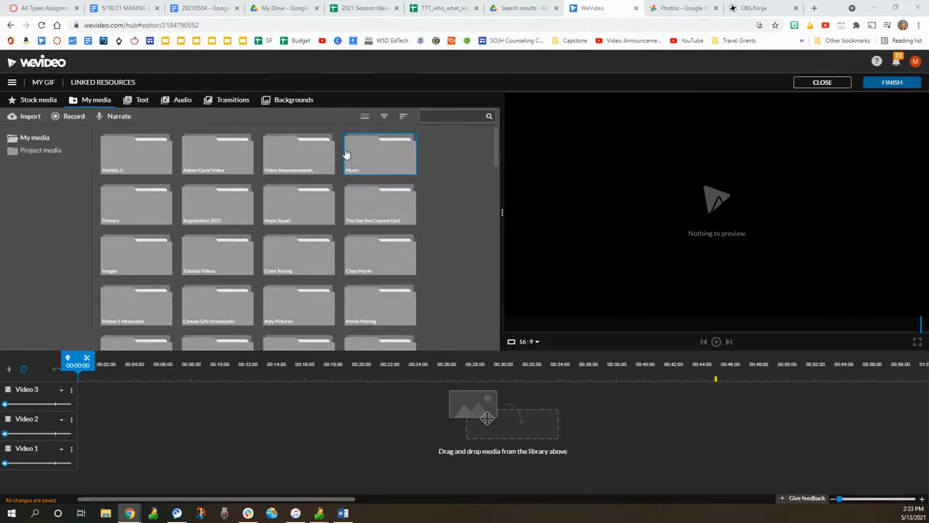
Step: Set up a new screen-only recording in the media library with the audio source set to No audio
{"action": "left_click", "coordinate": [67, 120]}
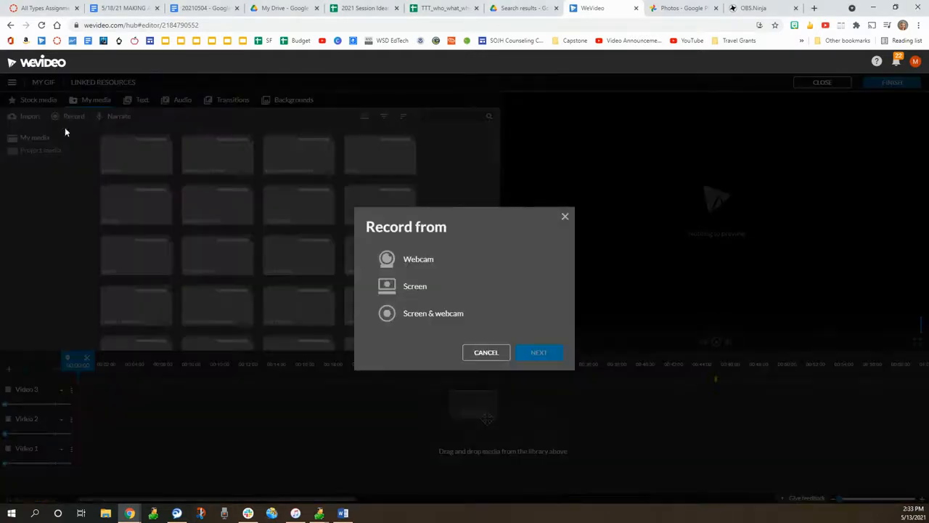
{"action": "left_click", "coordinate": [426, 295]}
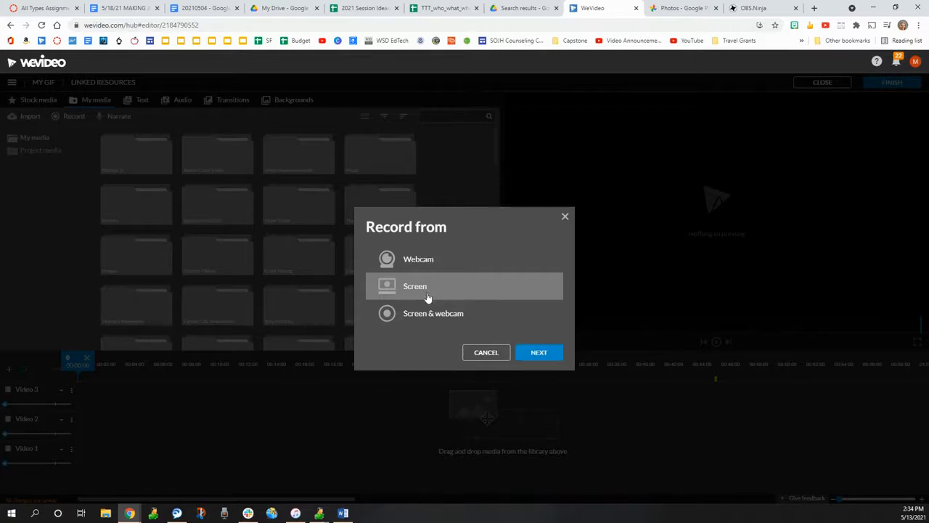
{"action": "left_click", "coordinate": [556, 352]}
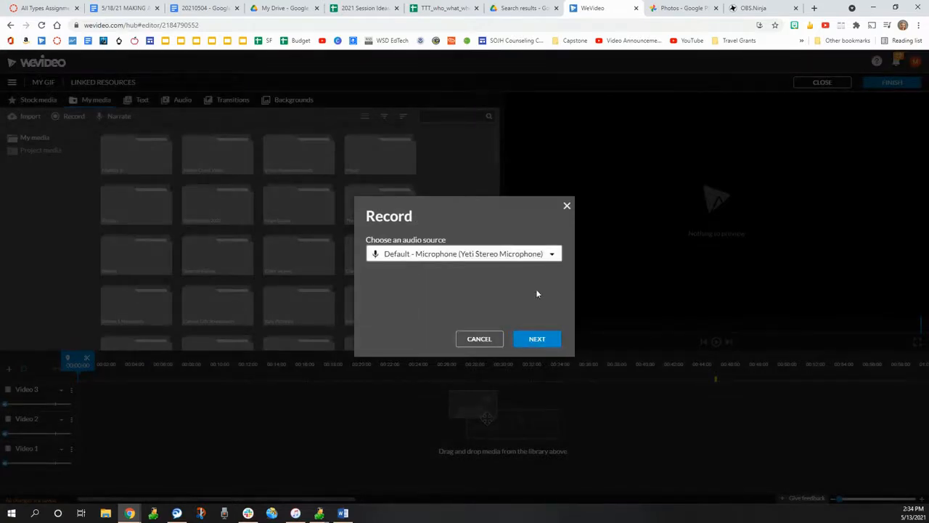
{"action": "left_click", "coordinate": [552, 255]}
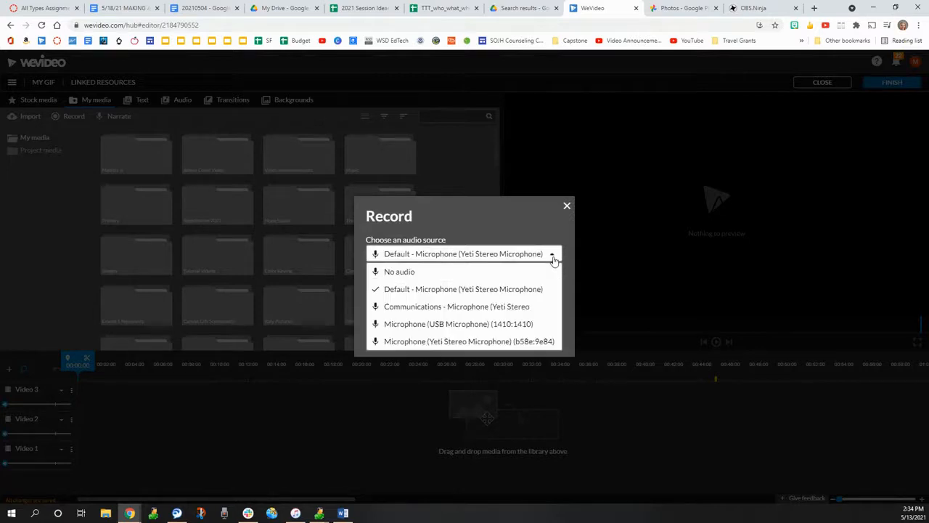
{"action": "left_click", "coordinate": [426, 276]}
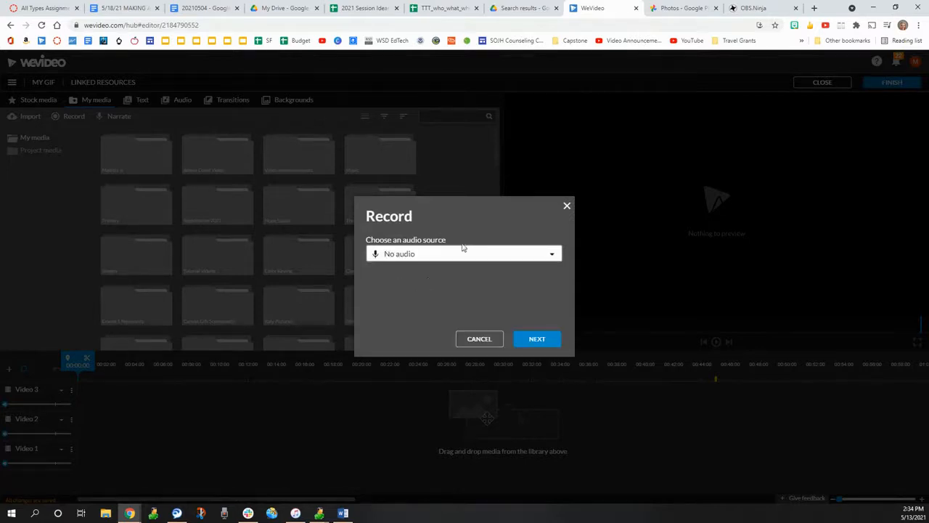
{"action": "left_click", "coordinate": [538, 339]}
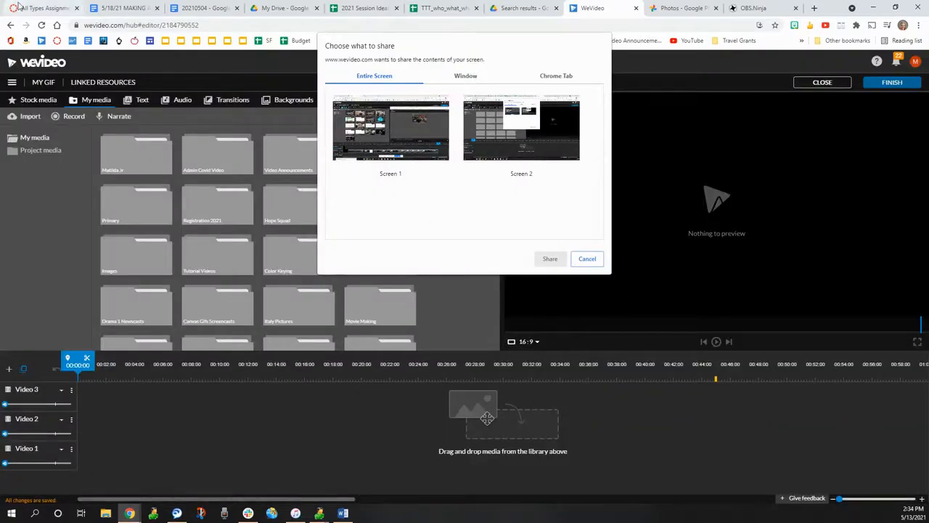
Step: Share the "All Types Assignment" Chrome tab as the source to start the screen recording
{"action": "left_click", "coordinate": [567, 78]}
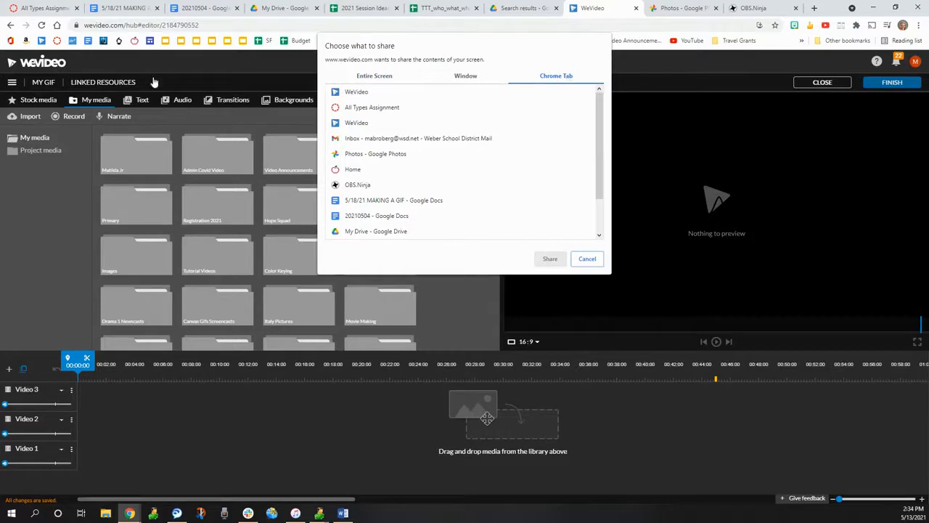
{"action": "left_click", "coordinate": [393, 110]}
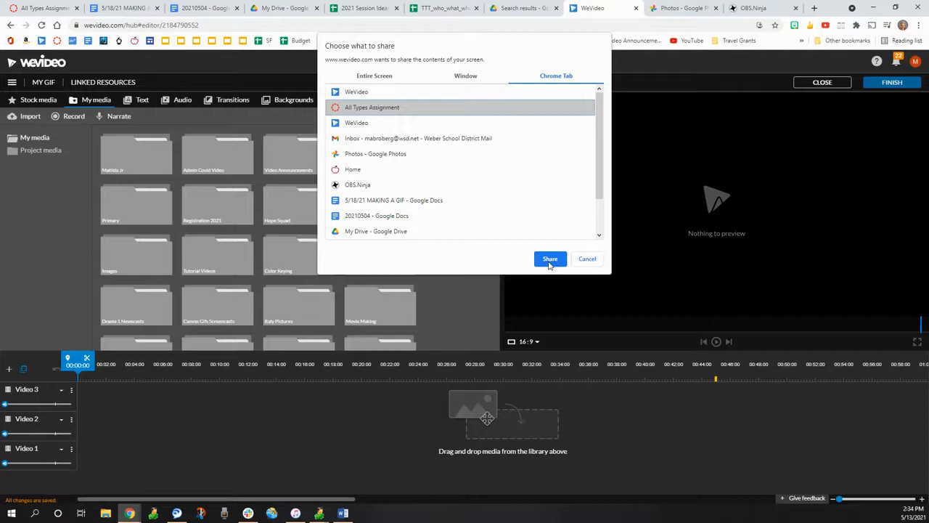
{"action": "left_click", "coordinate": [550, 260]}
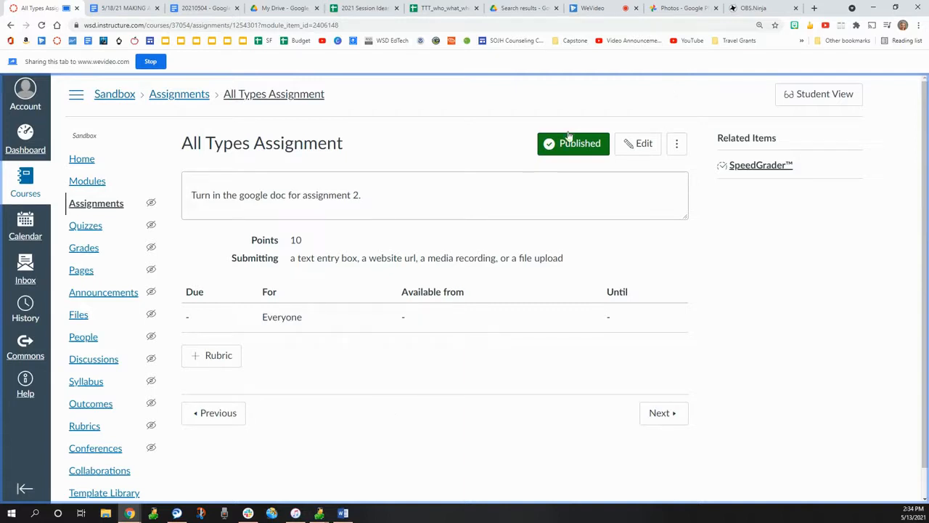
Step: View the All Types Assignment in Student View and choose Media as the submission type
{"action": "left_click", "coordinate": [812, 98]}
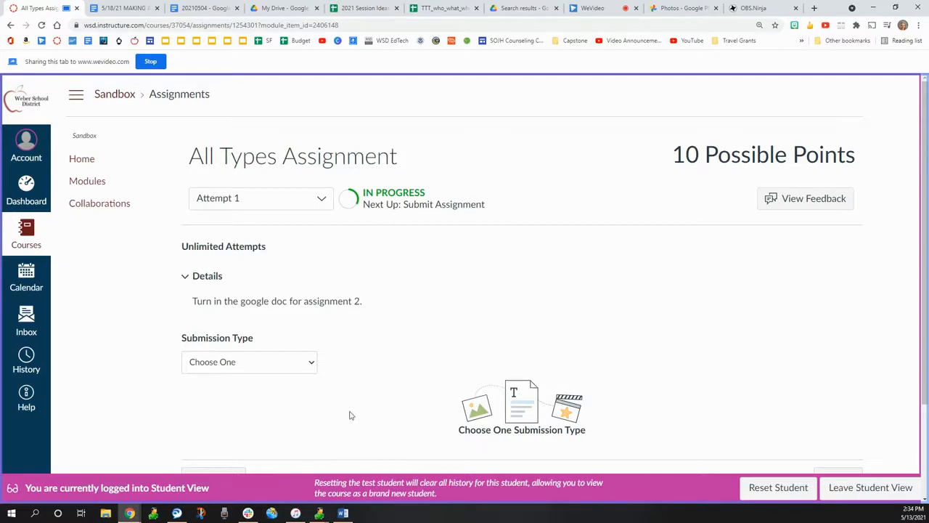
{"action": "left_click", "coordinate": [310, 361]}
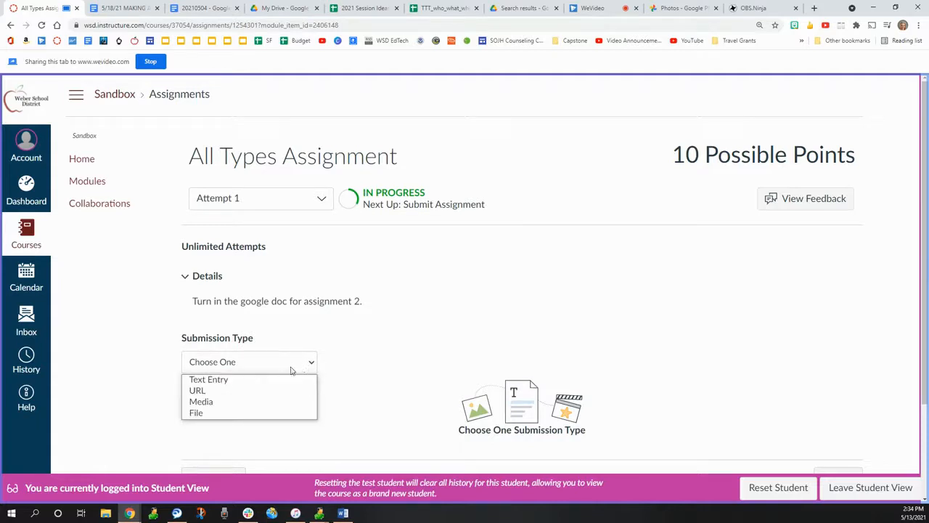
{"action": "left_click", "coordinate": [211, 406]}
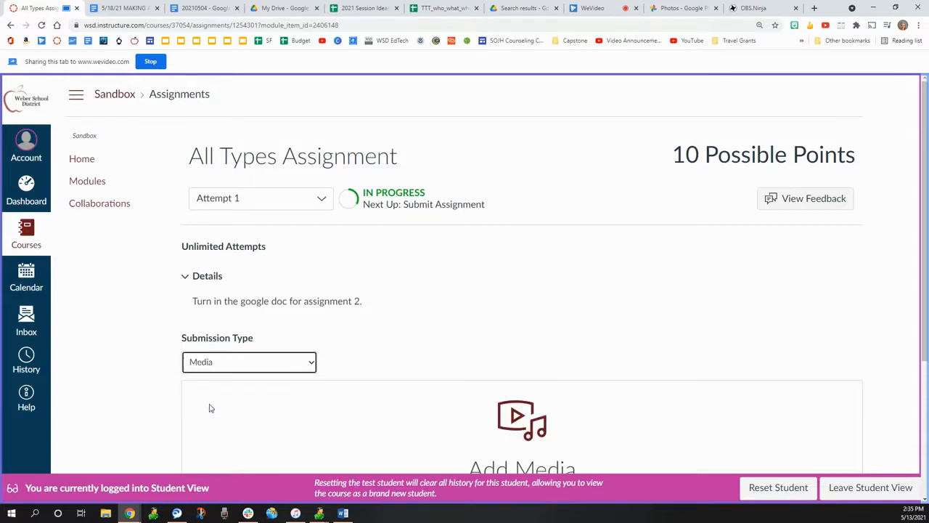
Step: Record a webcam clip about 2 seconds long as the media for the assignment submission
{"action": "scroll", "coordinate": [603, 319], "scroll_direction": "down", "scroll_amount": 3}
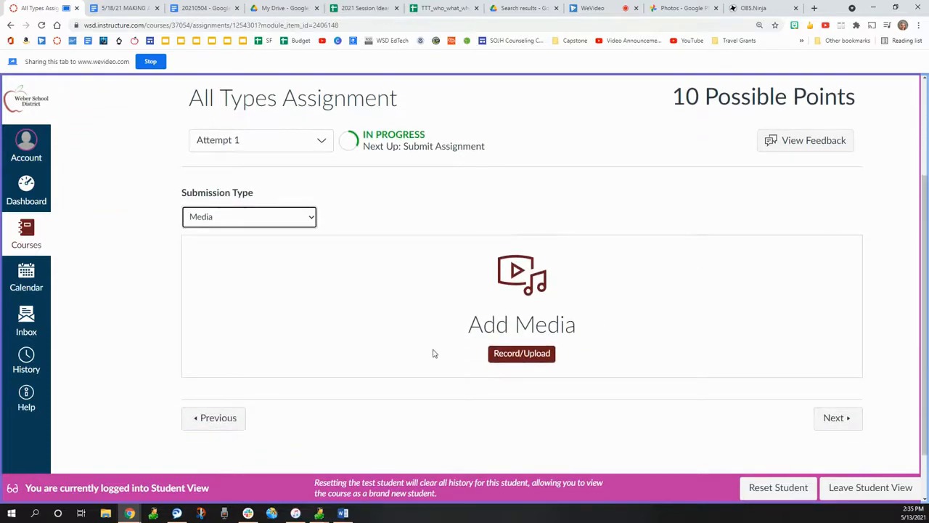
{"action": "left_click", "coordinate": [512, 354]}
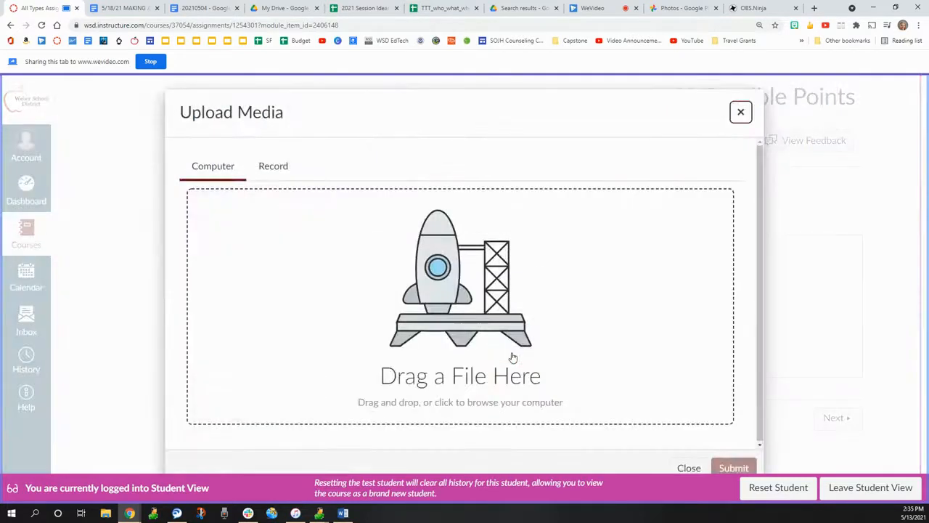
{"action": "left_click", "coordinate": [275, 166]}
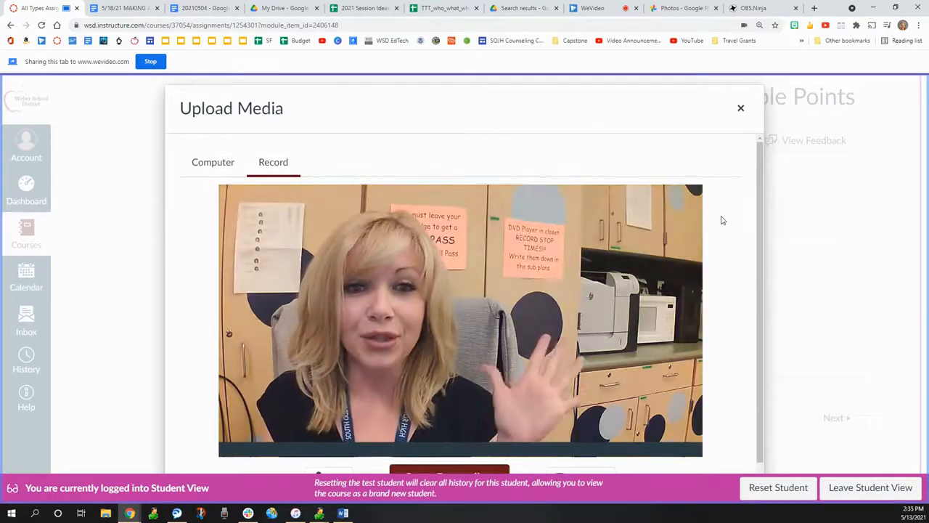
{"action": "scroll", "coordinate": [722, 220], "scroll_direction": "down", "scroll_amount": 1}
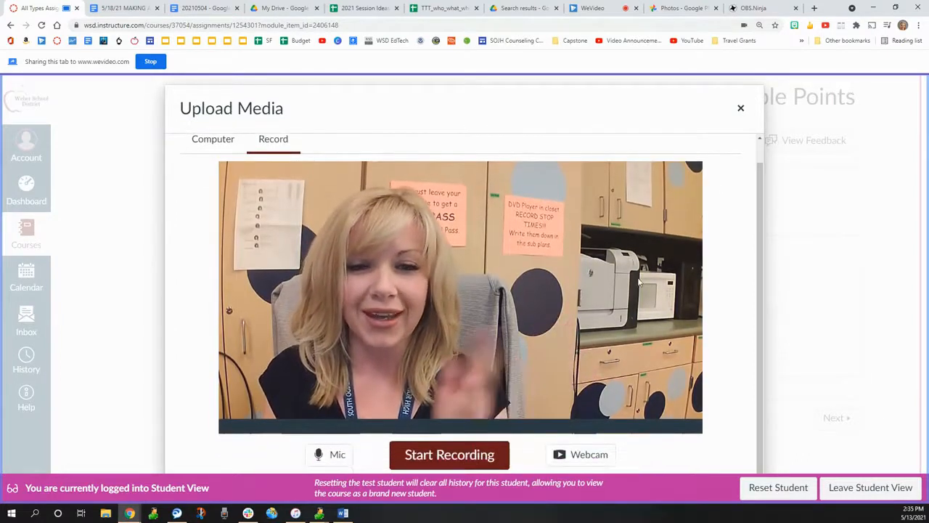
{"action": "left_click", "coordinate": [441, 460]}
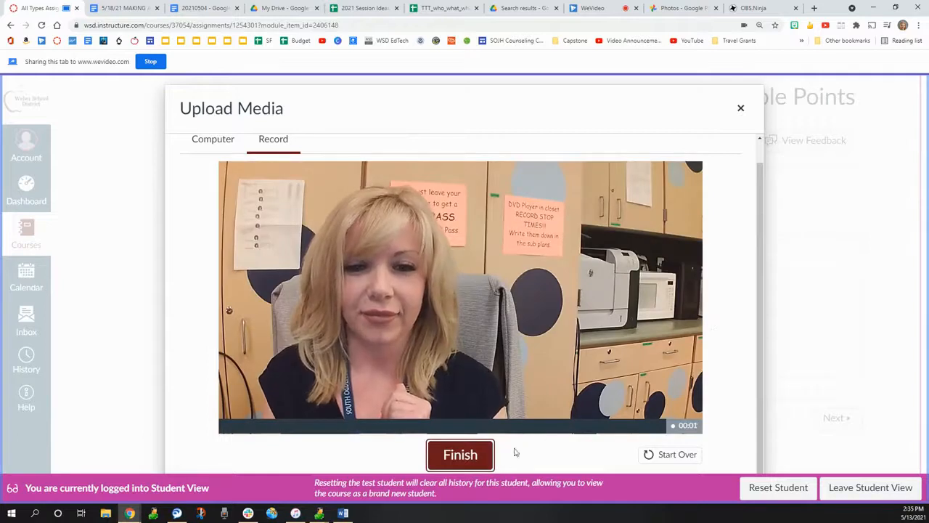
{"action": "left_click", "coordinate": [447, 460]}
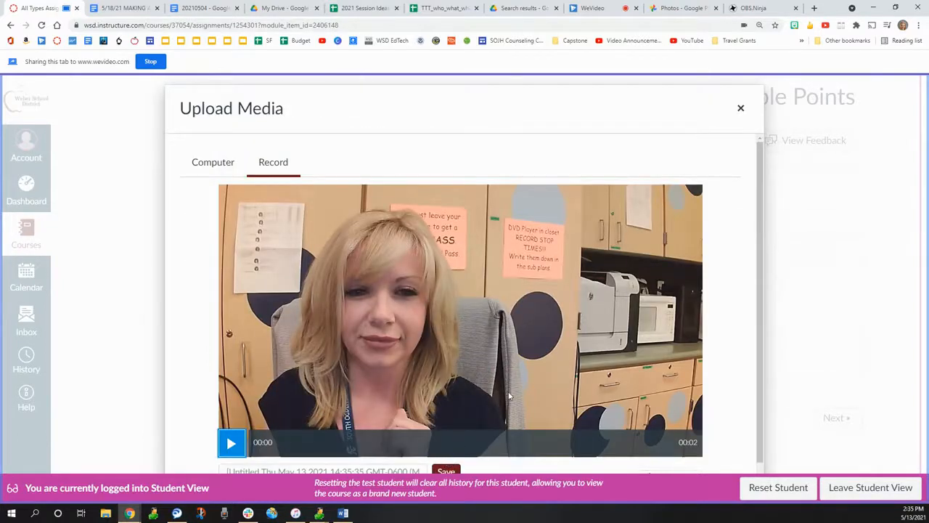
Step: Save the recorded webcam clip to the assignment and submit the assignment
{"action": "scroll", "coordinate": [464, 458], "scroll_direction": "down", "scroll_amount": 1}
{"action": "left_click", "coordinate": [440, 451]}
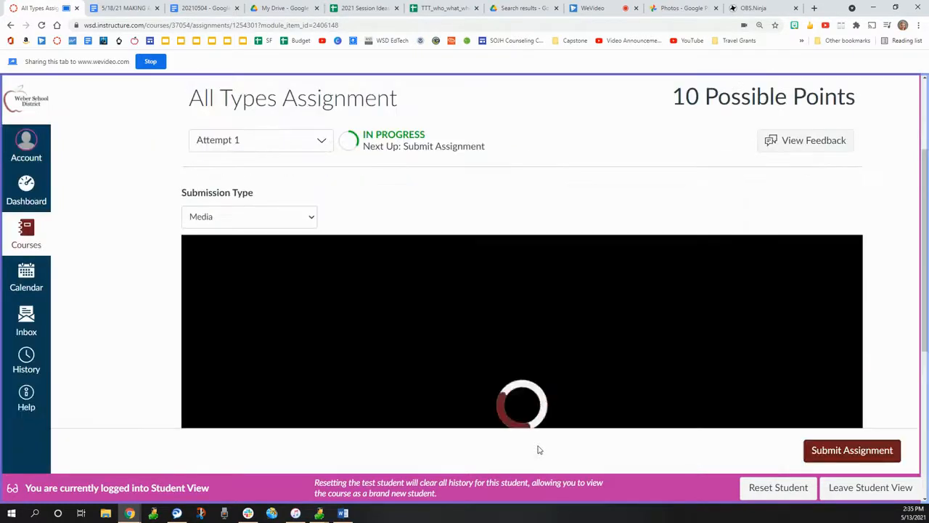
{"action": "scroll", "coordinate": [846, 258], "scroll_direction": "down", "scroll_amount": 1}
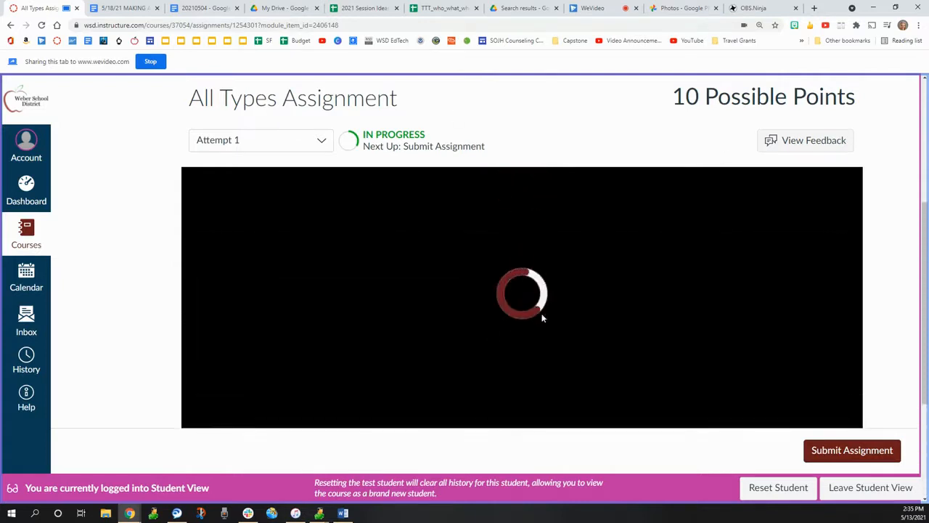
{"action": "left_click", "coordinate": [854, 452]}
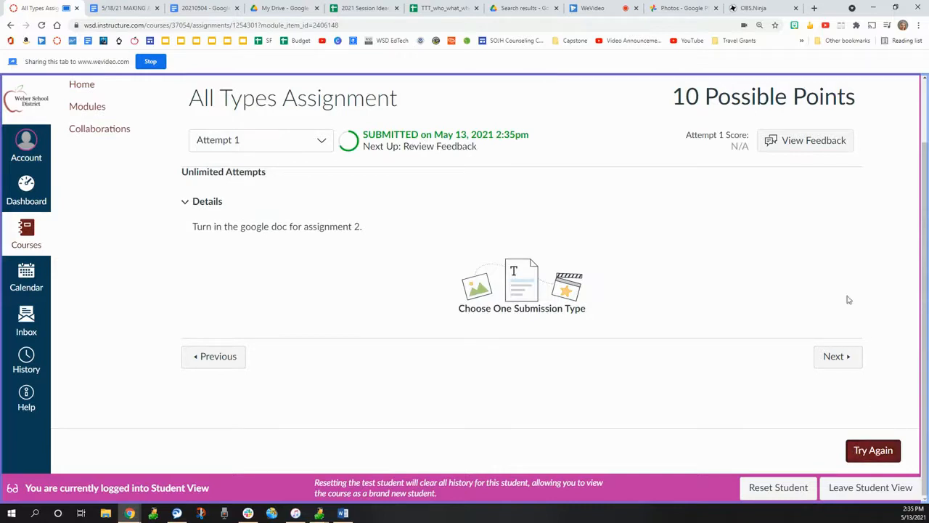
Step: Stop sharing and close the assignment page, and save the finished screen recording to the media library in WeVideo
{"action": "left_click", "coordinate": [151, 62]}
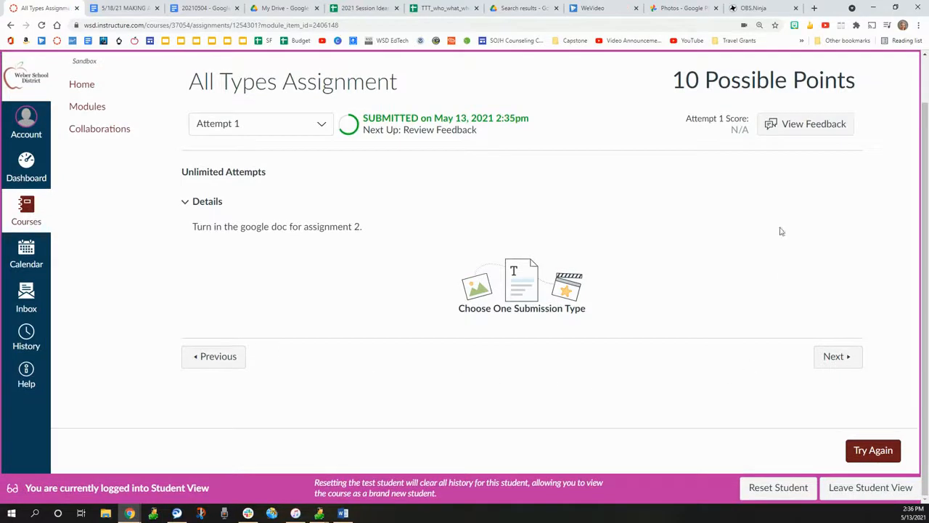
{"action": "left_click", "coordinate": [69, 8]}
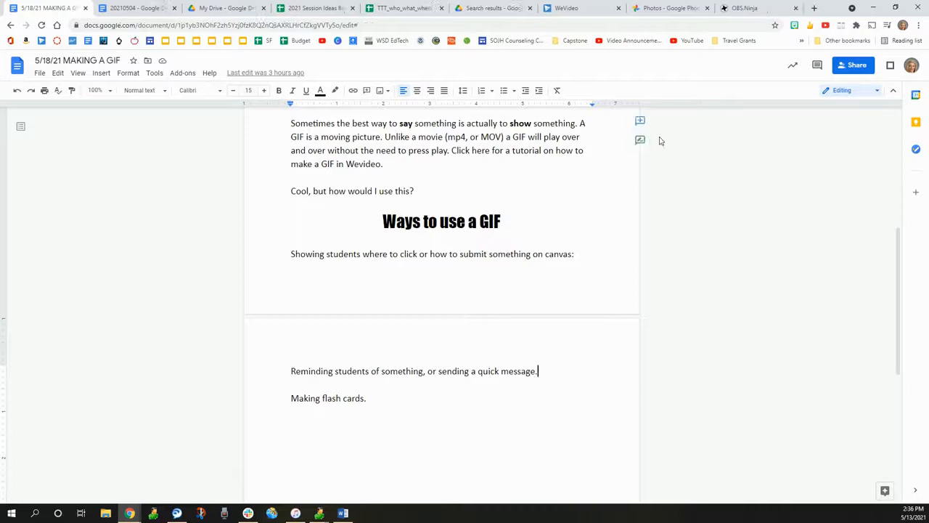
{"action": "left_click", "coordinate": [577, 9]}
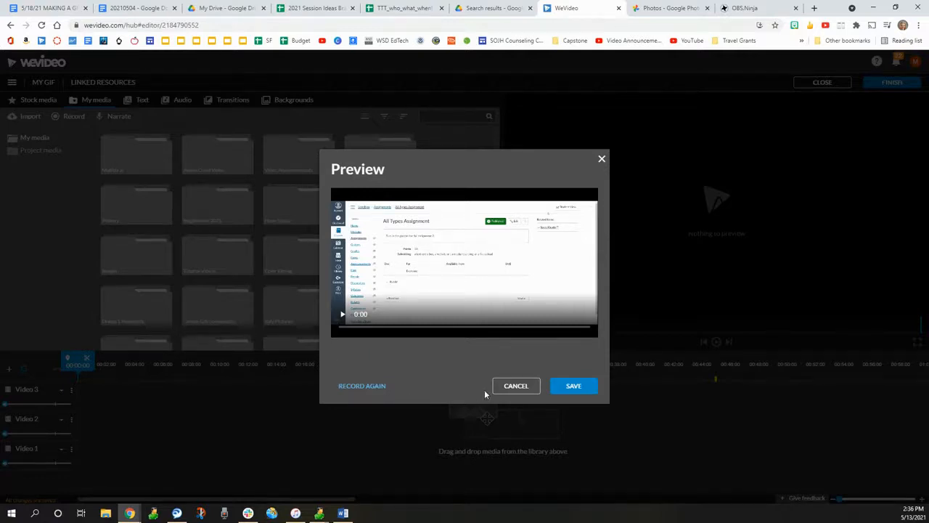
{"action": "left_click", "coordinate": [582, 392]}
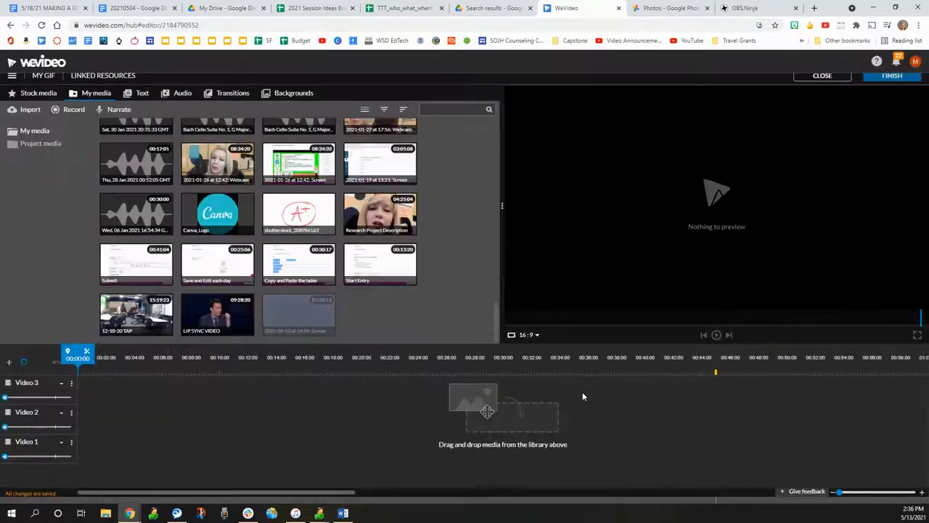